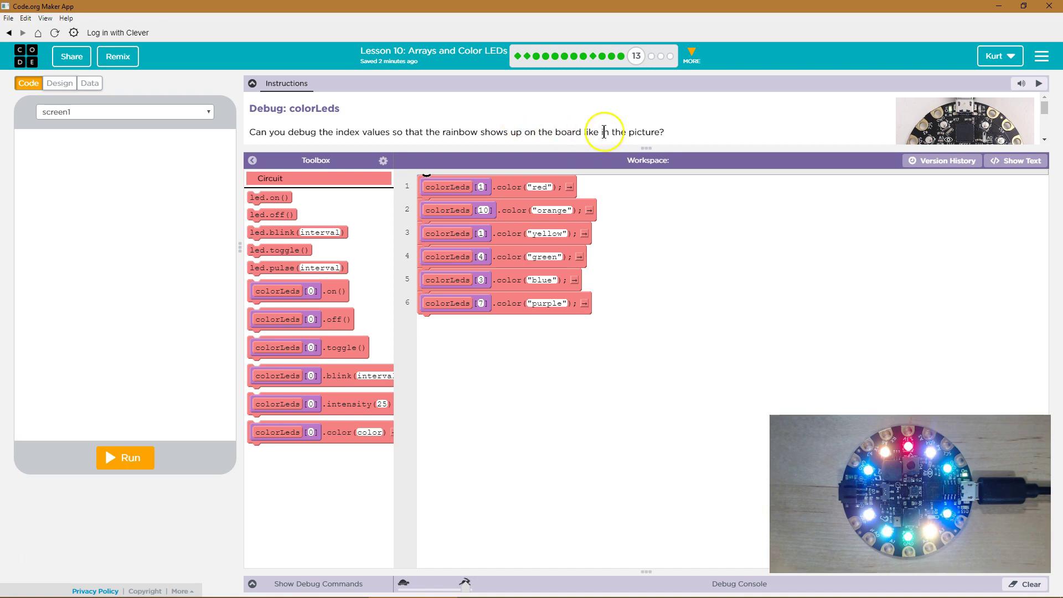
- Enlarge the Instructions panel so the colour-labelled board picture is visible
drag(778, 148, 783, 211)
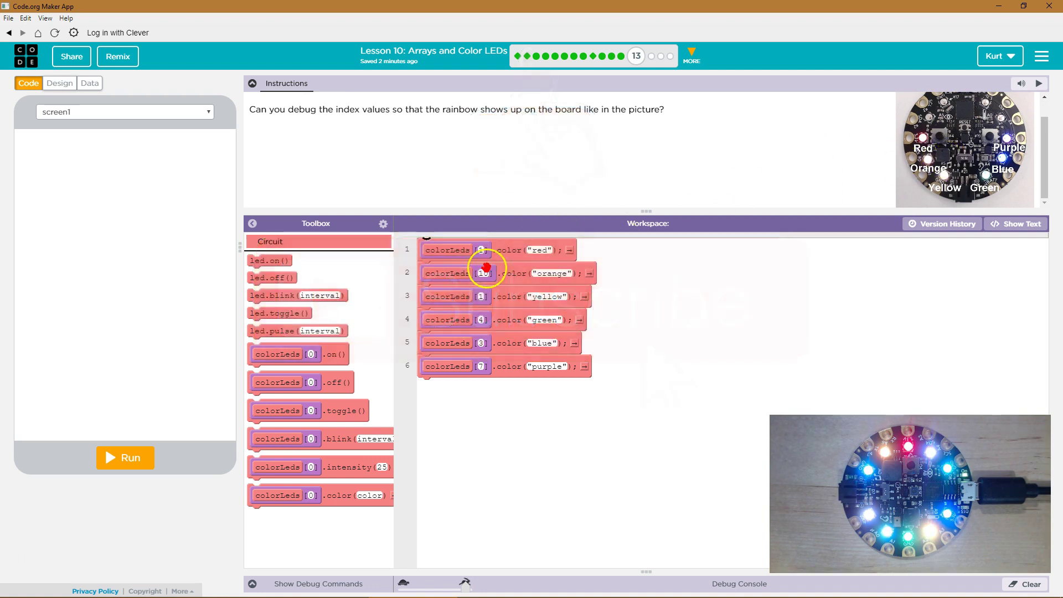
text(1)
click(451, 250)
click(463, 268)
- Select the red line's colorLeds index value for editing
click(480, 249)
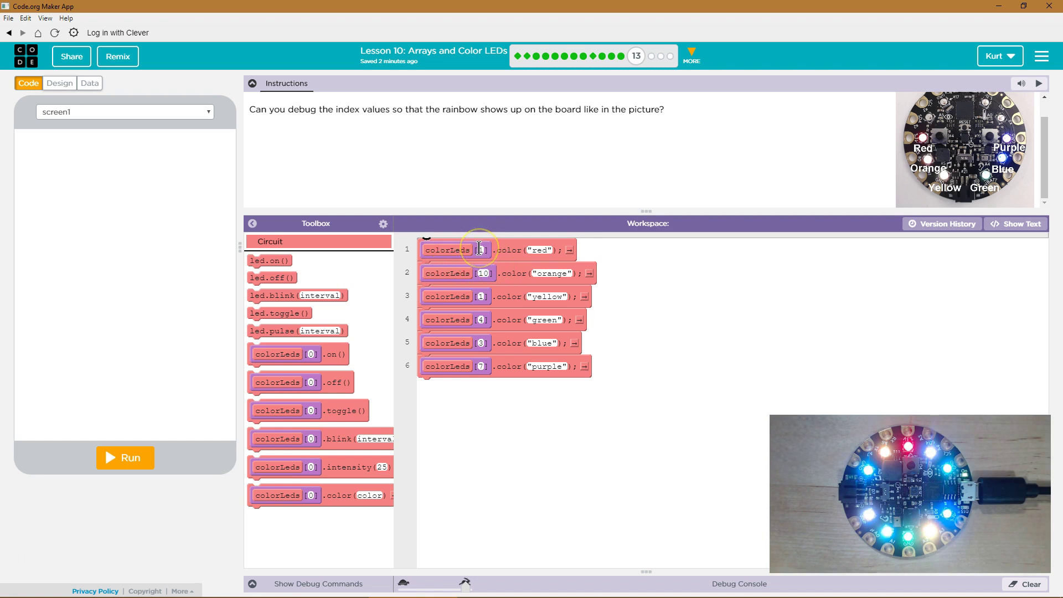
click(481, 249)
click(442, 236)
click(962, 207)
scroll(934, 159, up, 1)
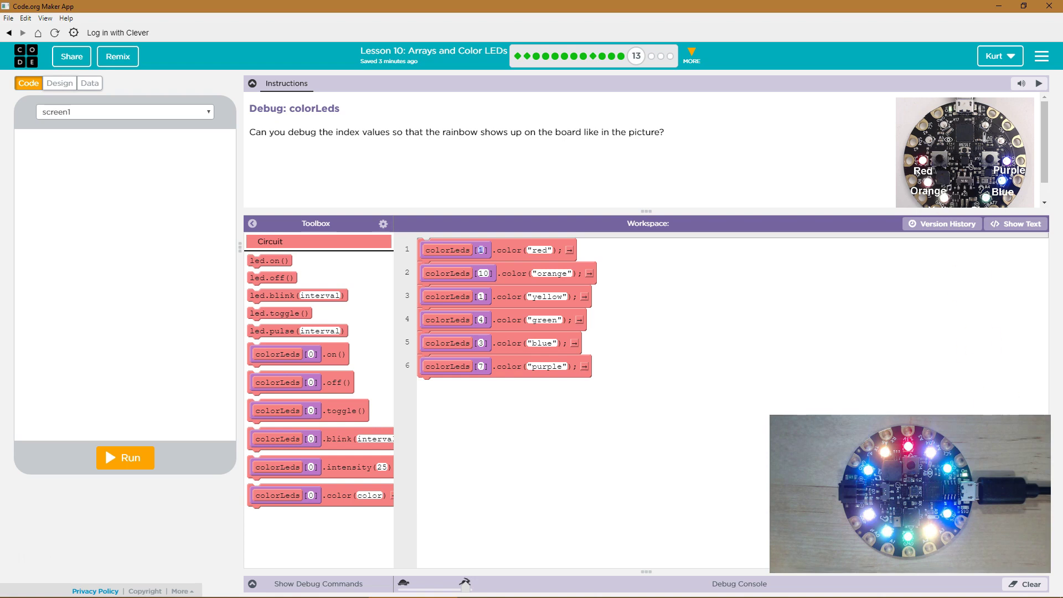
- Test-run the rainbow program on the board, then stop it after the line 2 TypeError
click(146, 457)
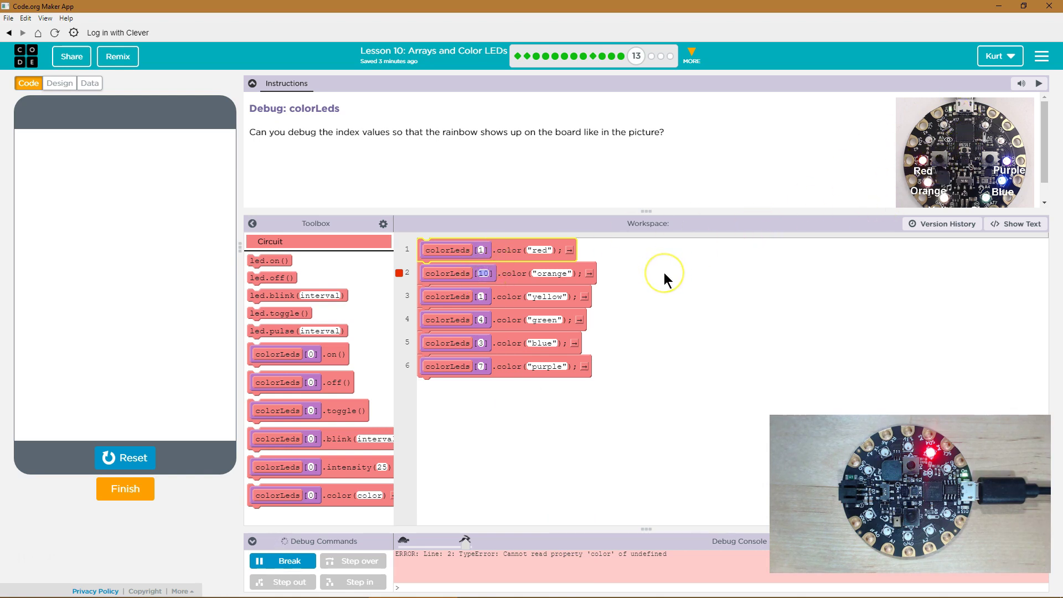
text(6)
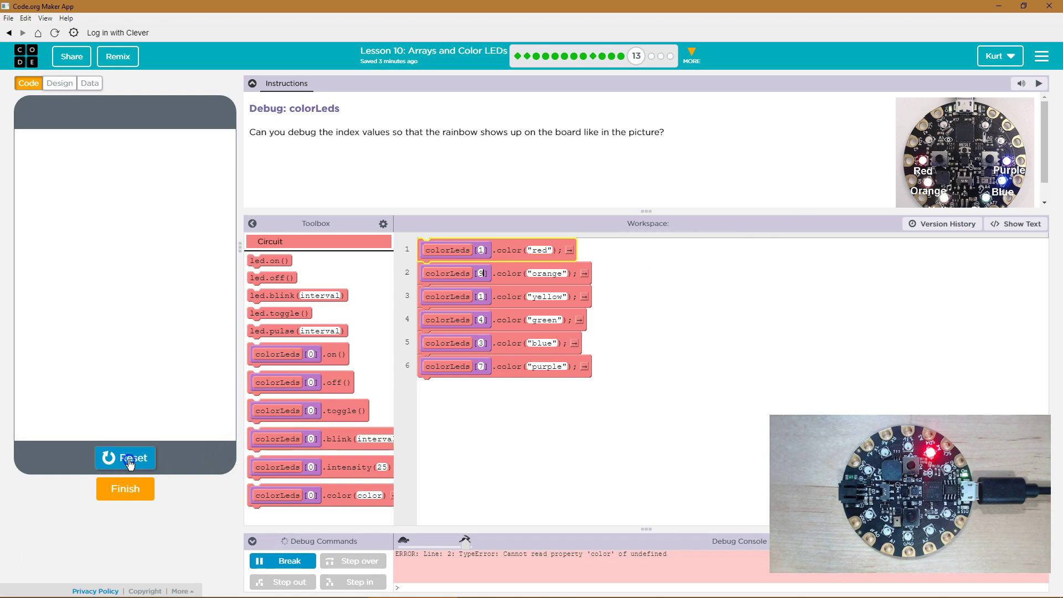
click(119, 465)
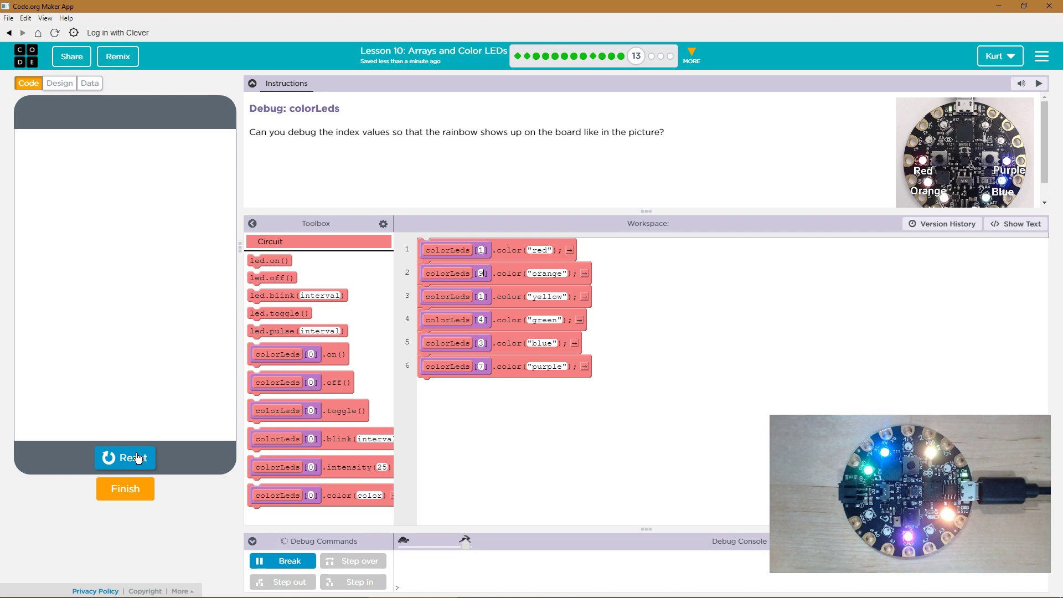
- Reset the program and change the red line's LED index to 2
click(137, 457)
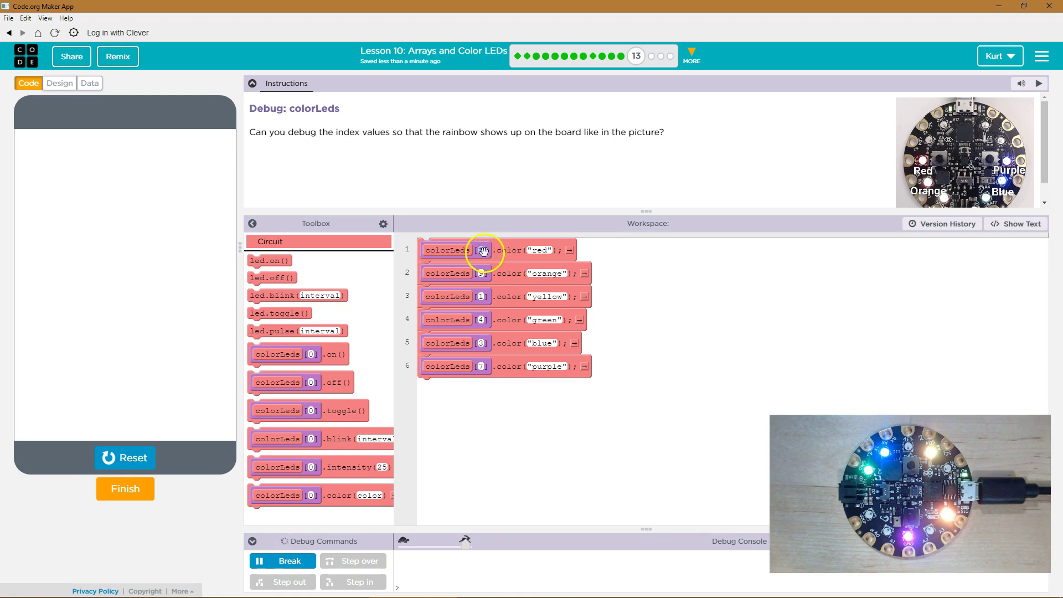
scroll(882, 113, down, 1)
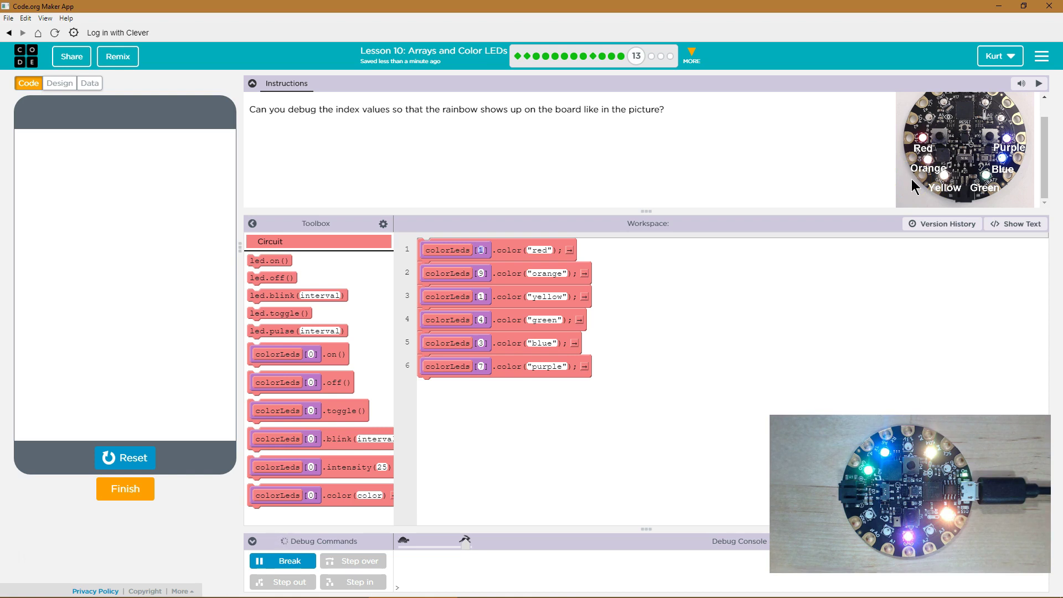
scroll(936, 166, up, 1)
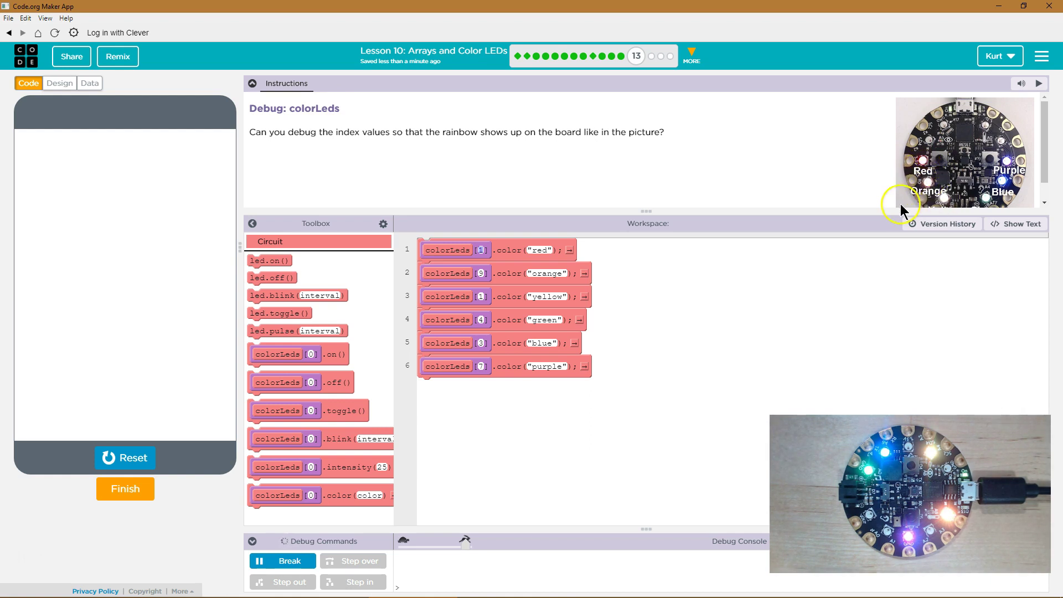
click(482, 249)
key(BackSpace)
text(2)
- Inspect the orange and green lines' colorLeds index values
click(482, 274)
drag(488, 276, 528, 288)
click(482, 319)
click(552, 343)
scroll(864, 167, down, 1)
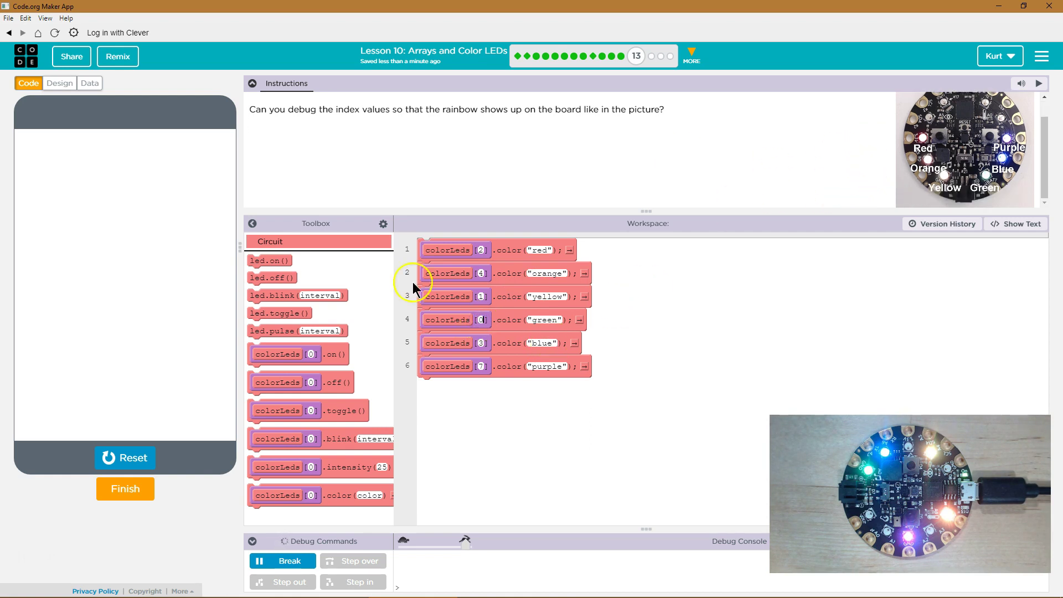
- Restart the program on the board and set the orange line's LED index to 1
click(117, 457)
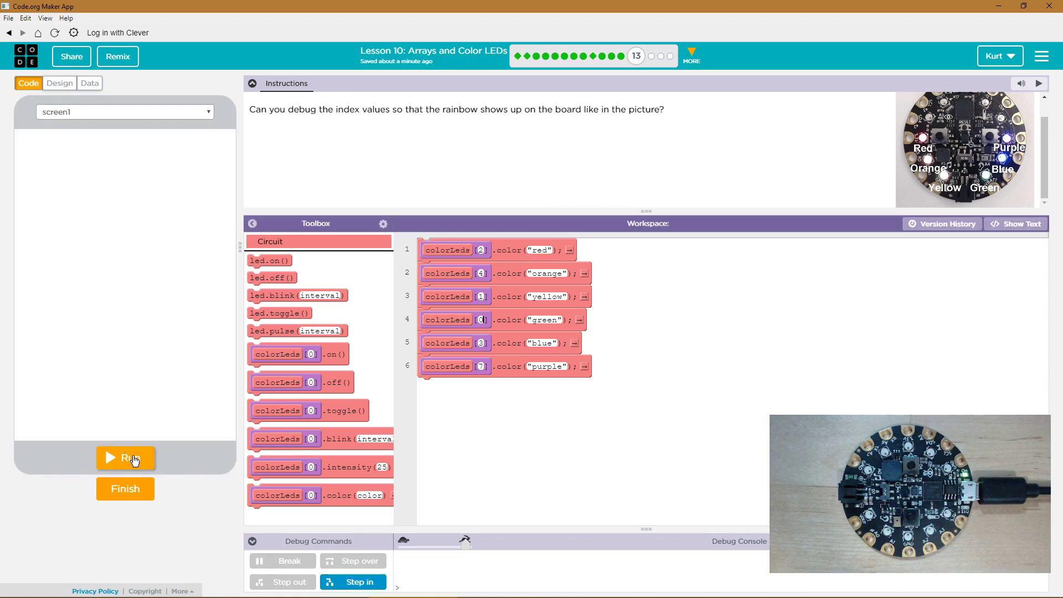
click(133, 460)
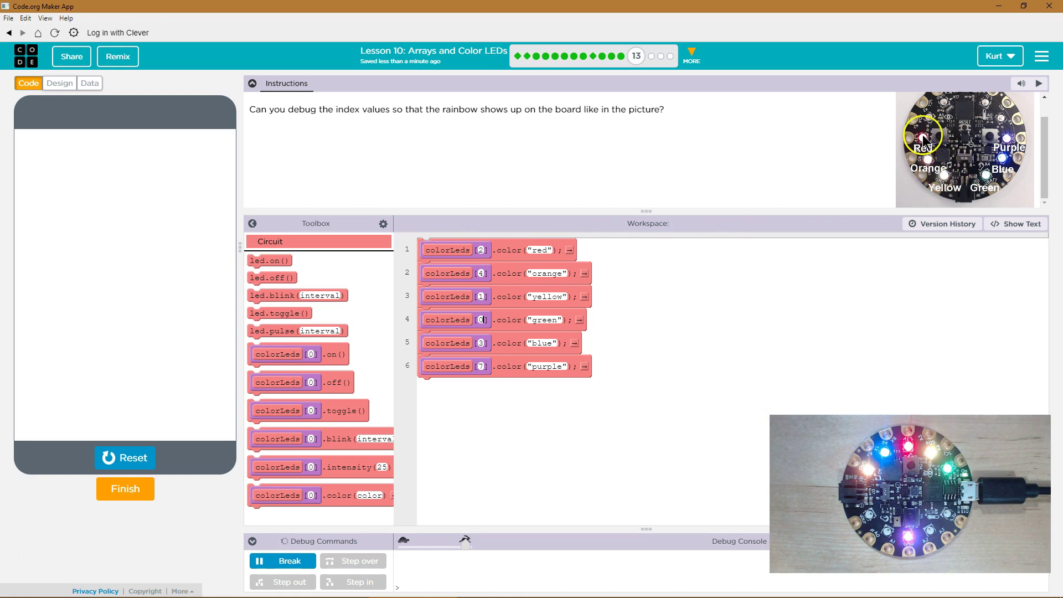
click(481, 274)
text(1)
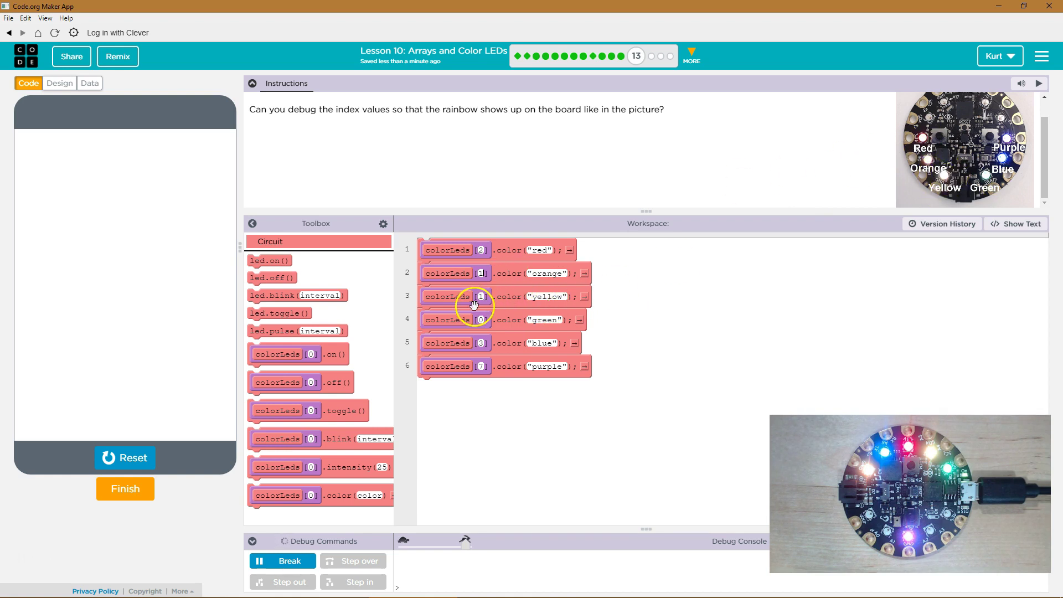
click(481, 297)
- Restart the program and set the yellow line's LED index to 4
click(125, 462)
text(0)
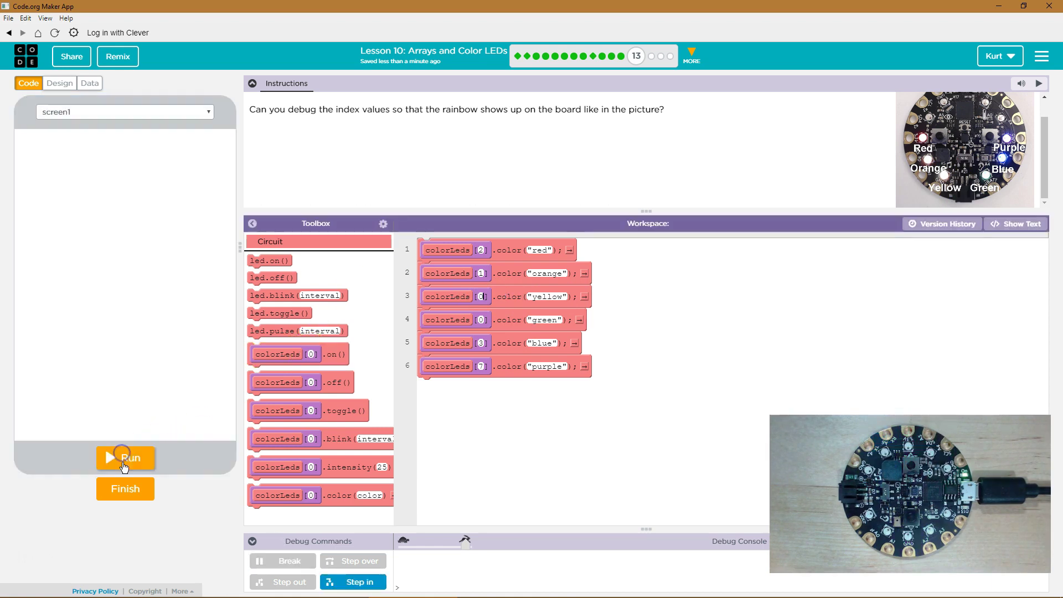
click(123, 466)
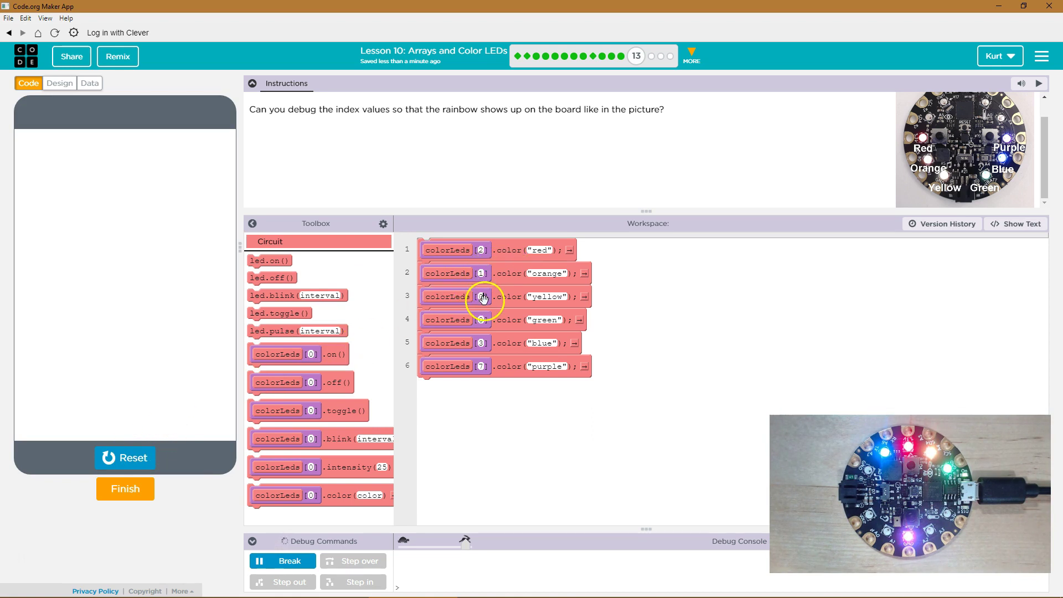
click(481, 274)
text(3)
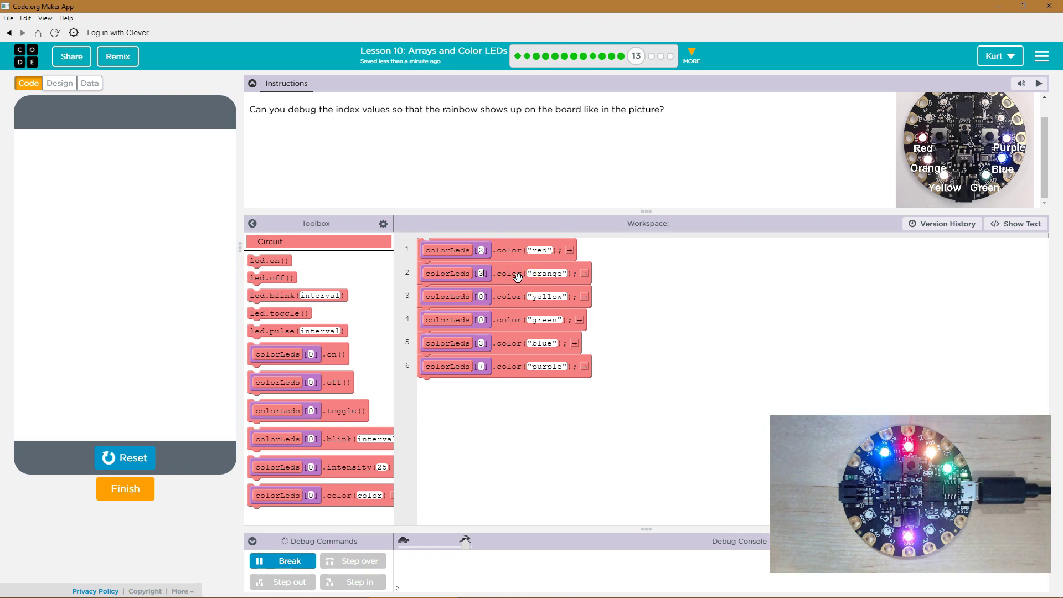
click(483, 297)
text(0)
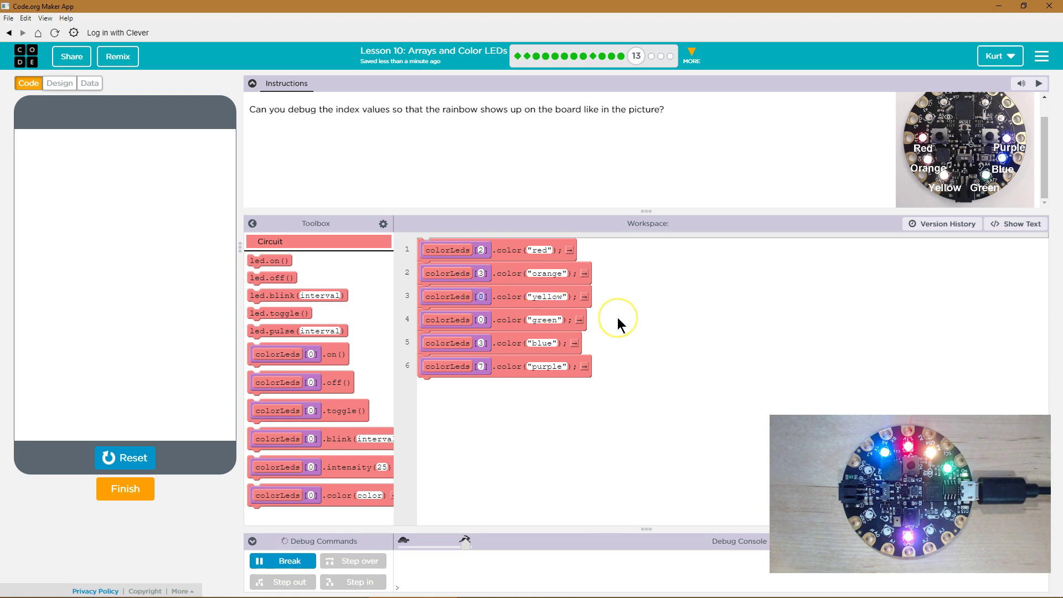
text(4)
- Restart the program, then set green's LED index to 5 and blue's to 3
click(122, 467)
click(122, 470)
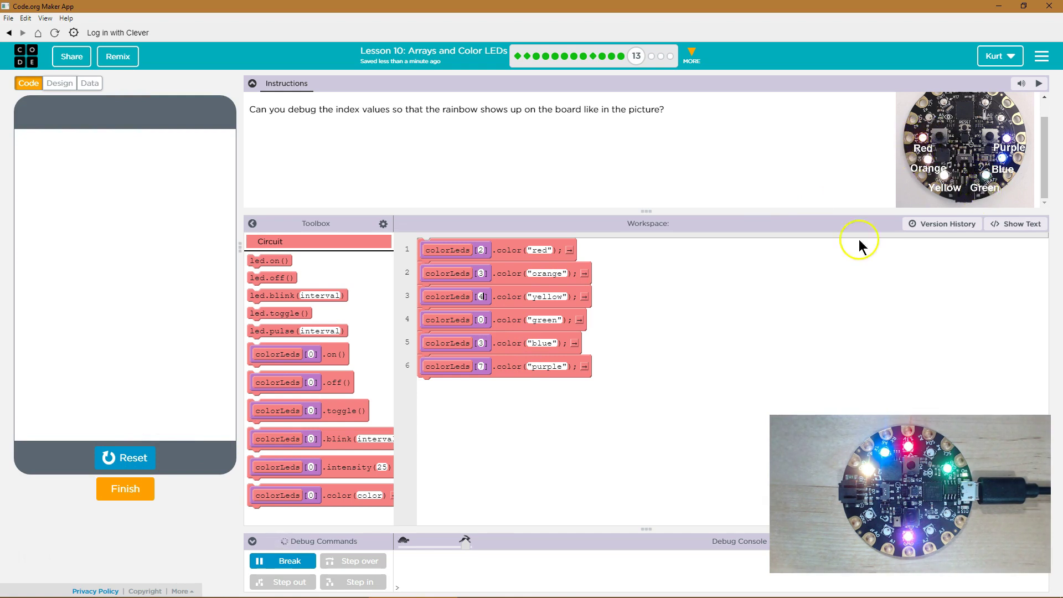
click(480, 320)
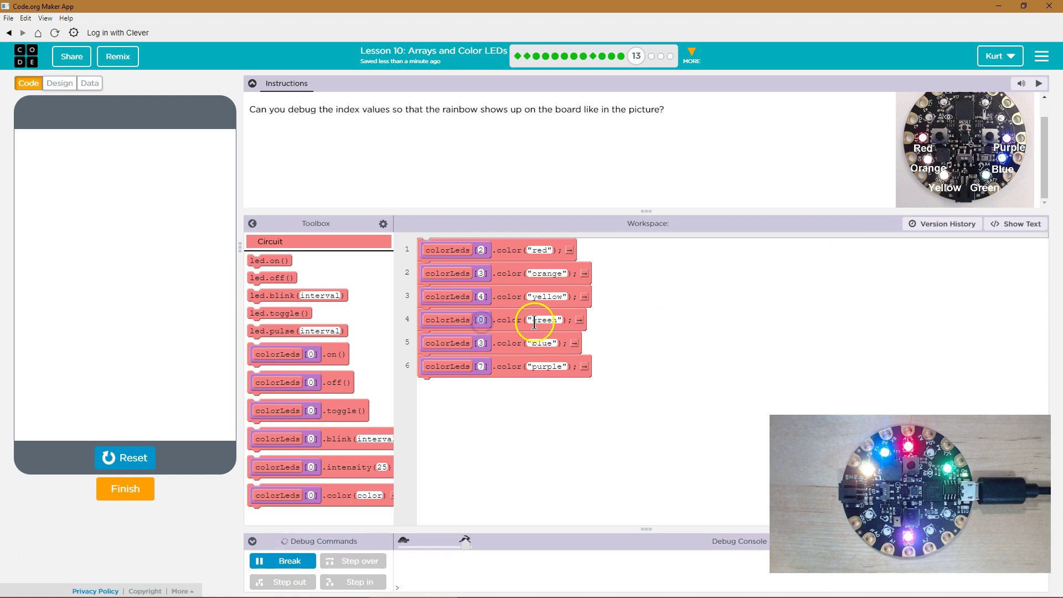
text(5)
click(480, 342)
text(3)
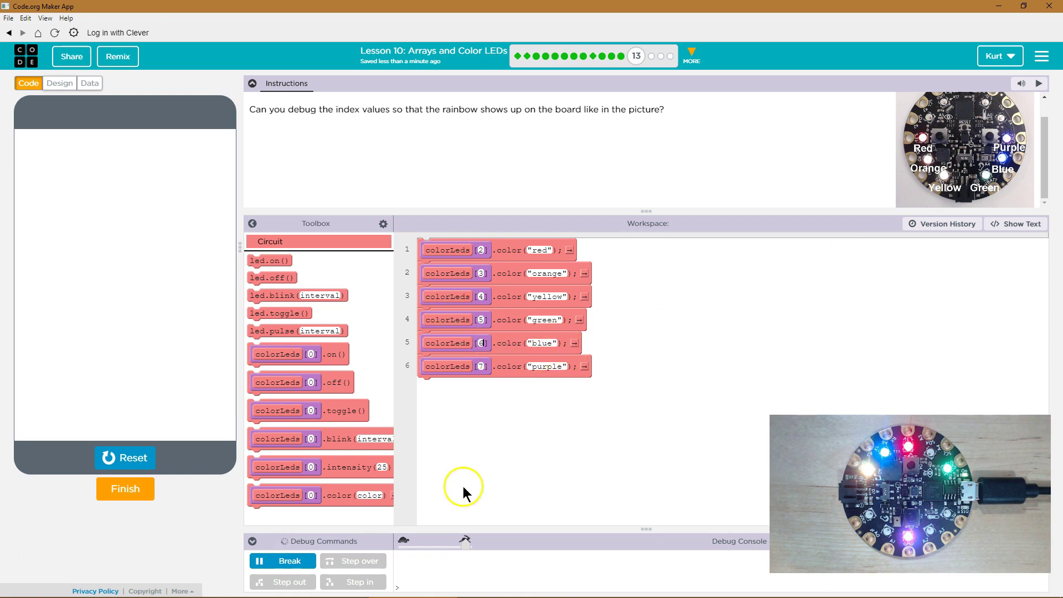
- Stop the program lighting the updated LED arrangement on the Circuit Playground
click(107, 459)
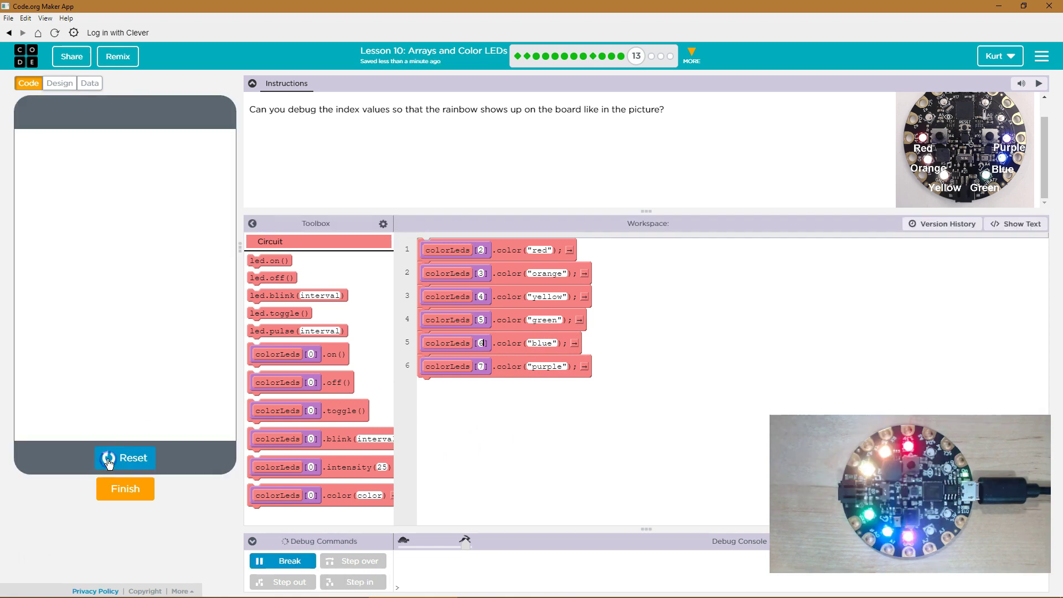